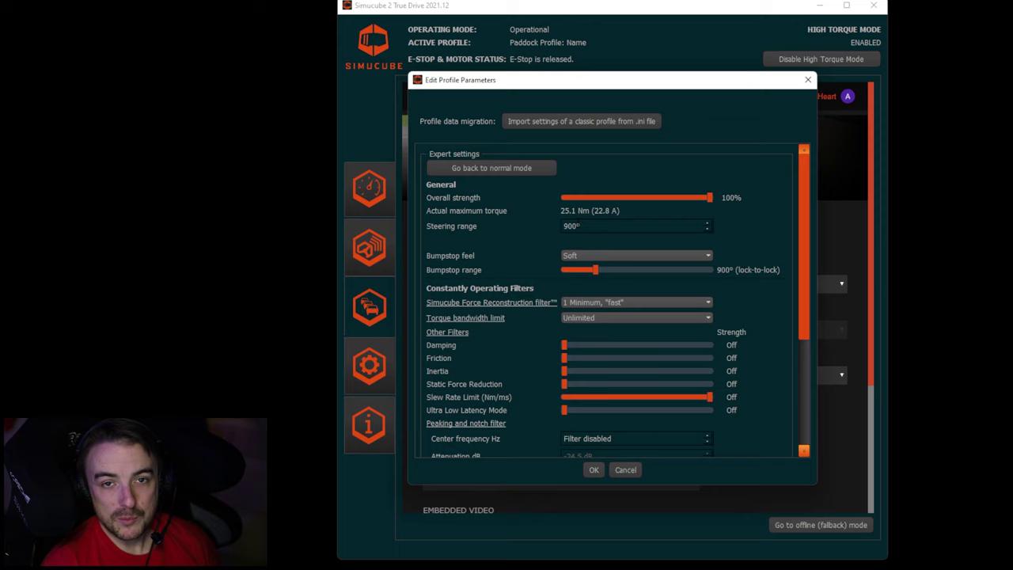
Step: Keep the steering range at 900° and choose Soft as the bumpstop feel
{"action": "double_click", "coordinate": [571, 225]}
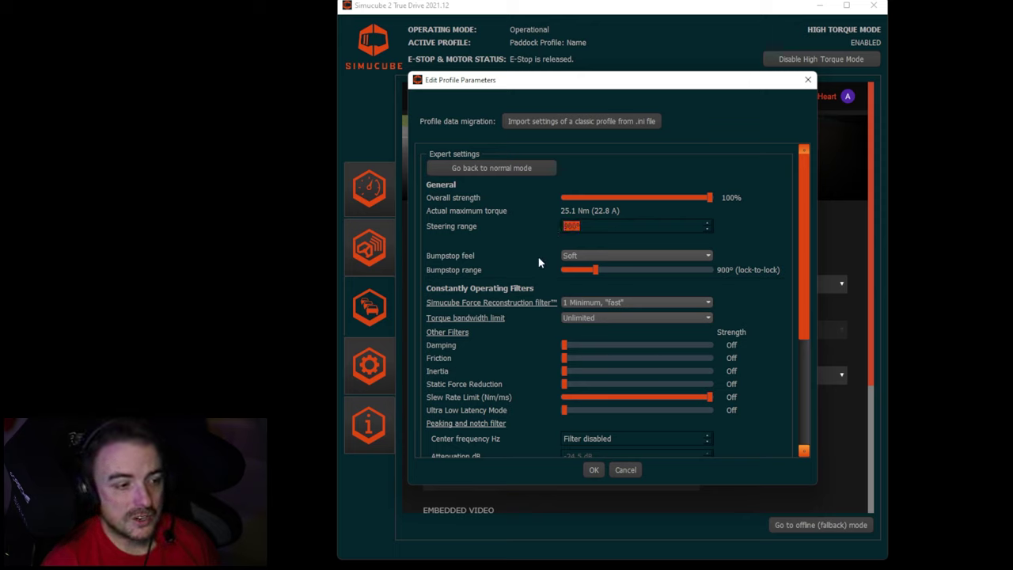
{"action": "left_click", "coordinate": [681, 255]}
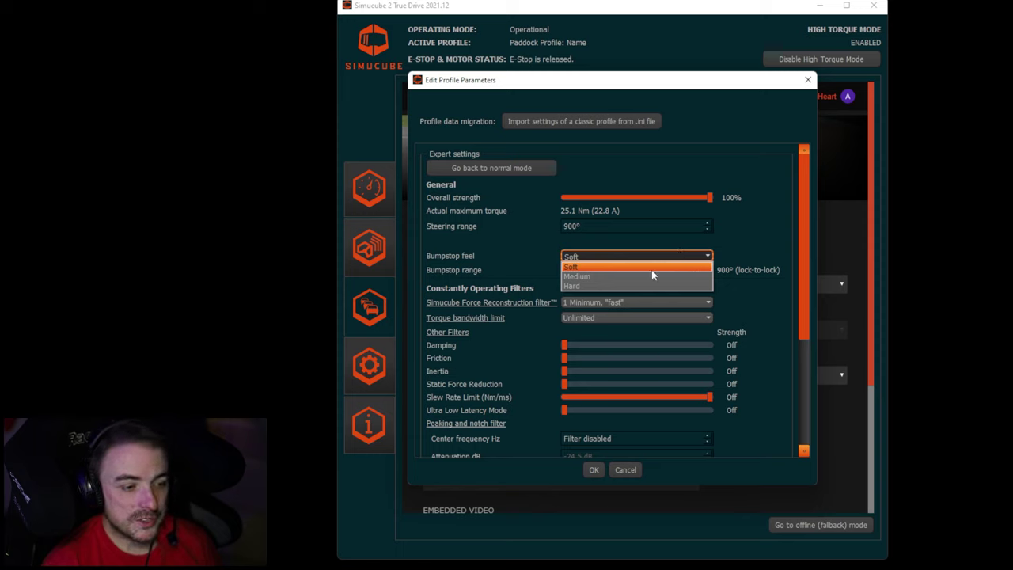
{"action": "left_click", "coordinate": [651, 269]}
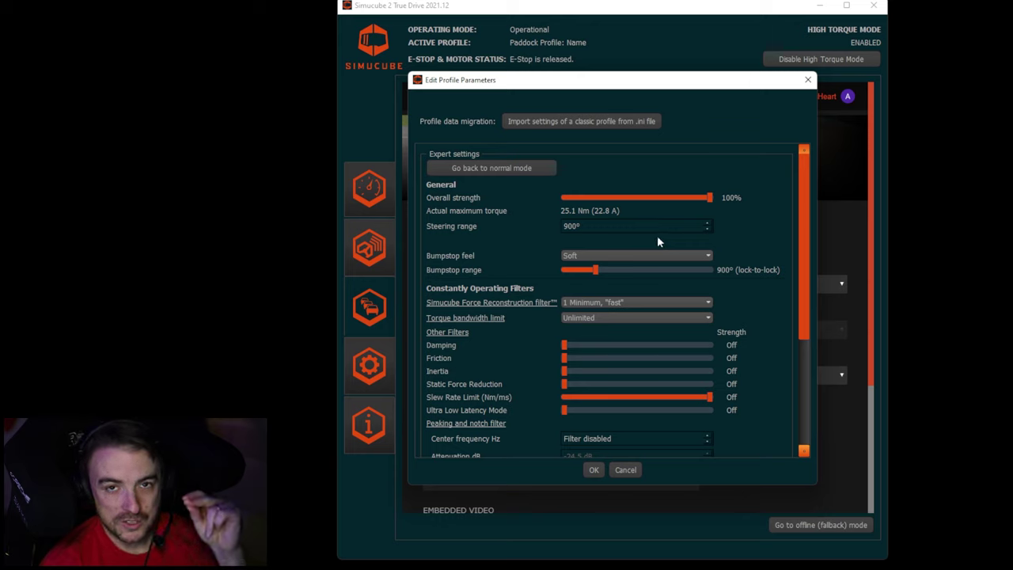
Step: Set the Simucube Force Reconstruction filter to 2
{"action": "scroll", "coordinate": [758, 285], "scroll_direction": "down", "scroll_amount": 3}
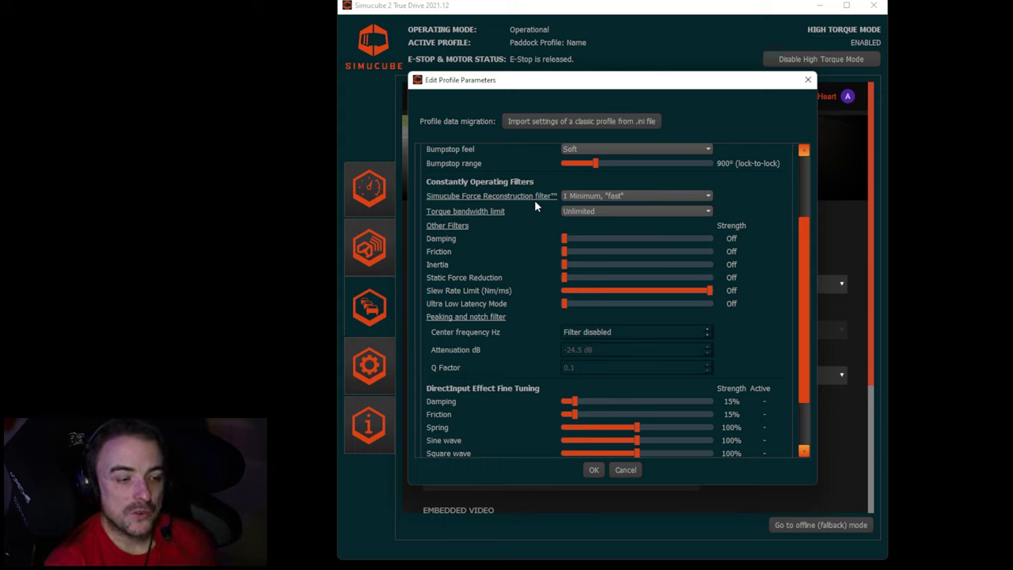
{"action": "left_click", "coordinate": [665, 196]}
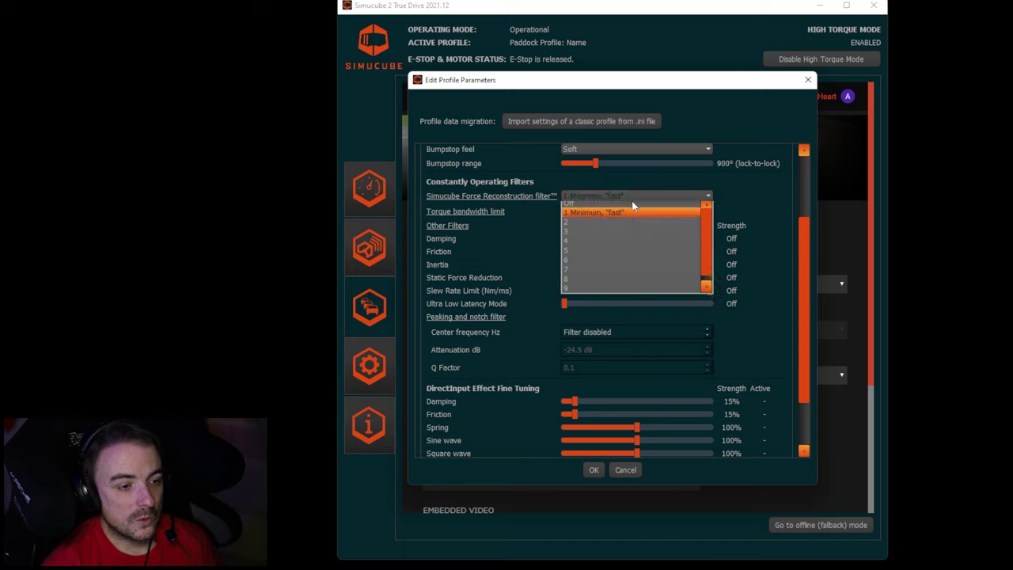
{"action": "left_click", "coordinate": [522, 367]}
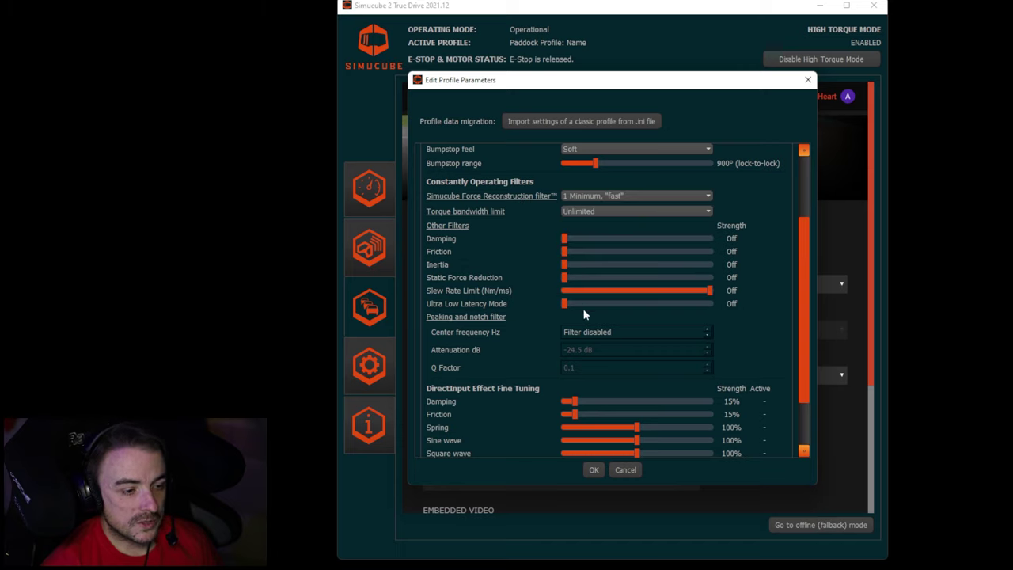
{"action": "left_click", "coordinate": [623, 196]}
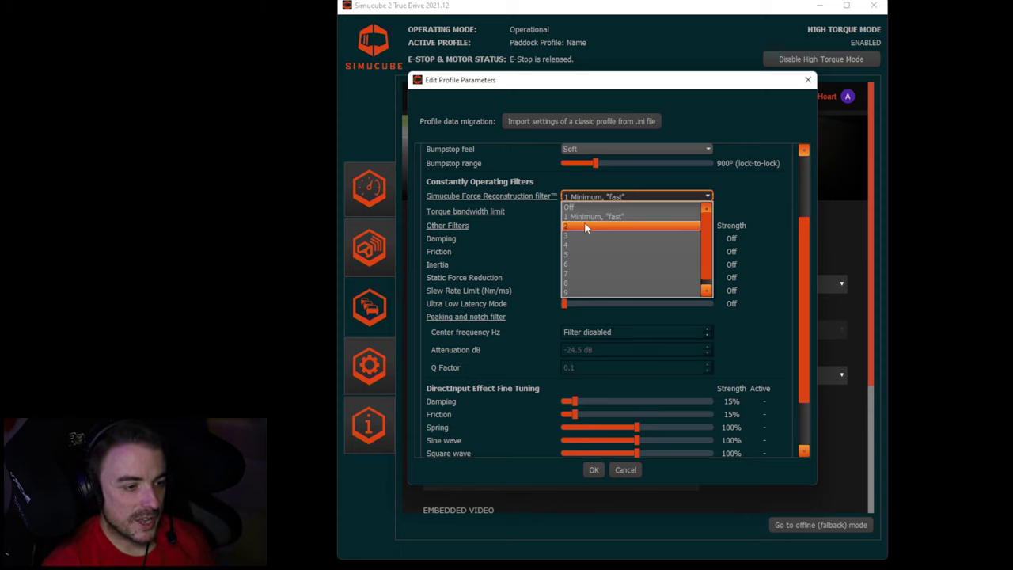
{"action": "left_click", "coordinate": [584, 226]}
{"action": "left_click", "coordinate": [599, 196]}
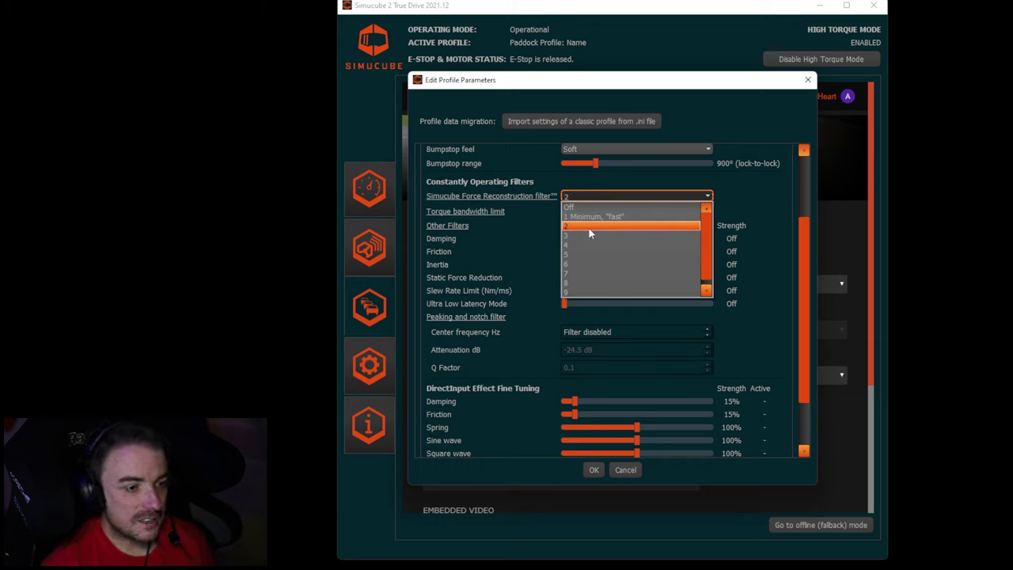
{"action": "left_click", "coordinate": [588, 228]}
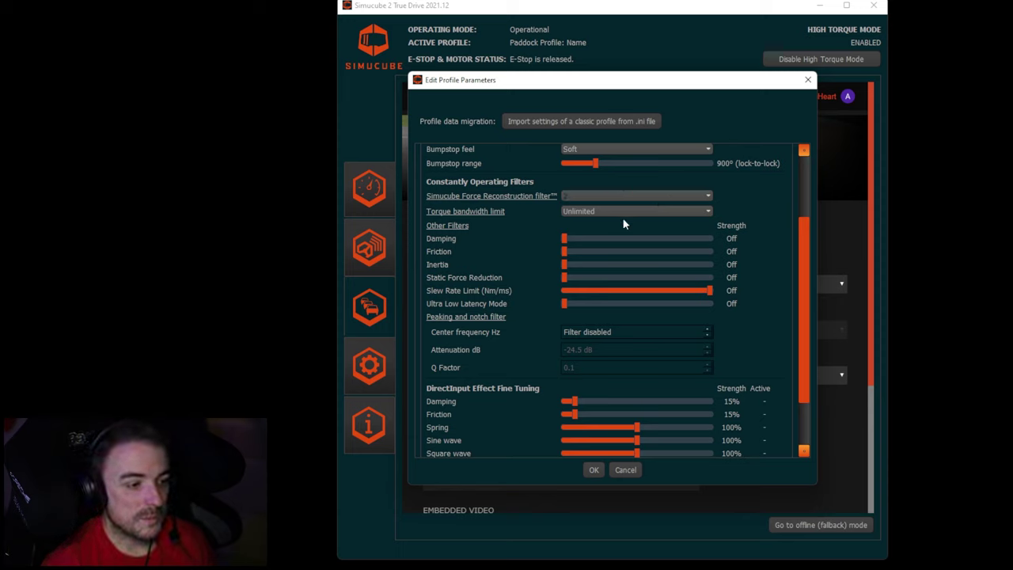
Step: Try a 1000 Hz torque bandwidth limit and 1% inertia, restoring them to Unlimited and Off
{"action": "left_click", "coordinate": [627, 212]}
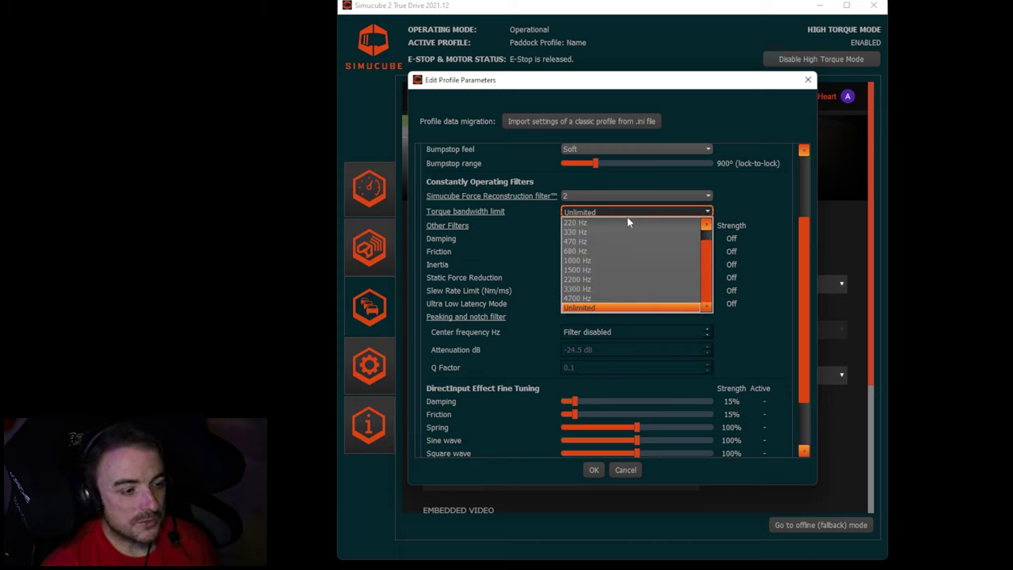
{"action": "left_click", "coordinate": [604, 307]}
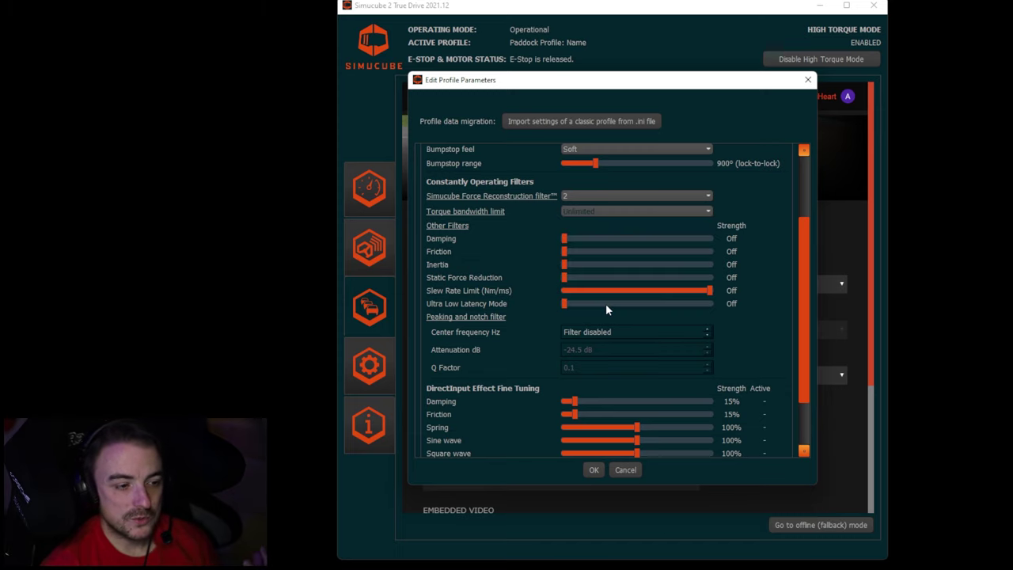
{"action": "left_click", "coordinate": [590, 218]}
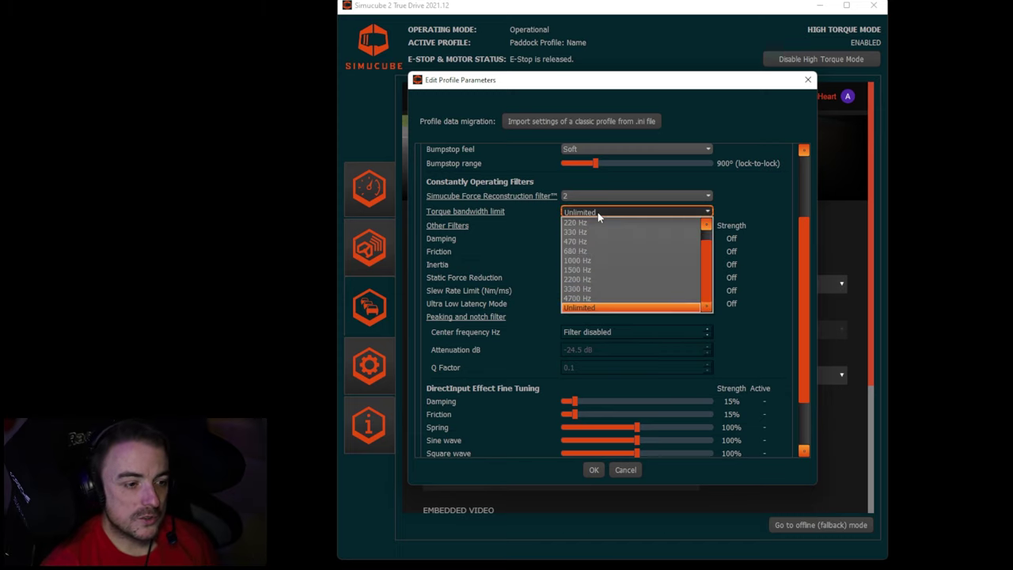
{"action": "left_click", "coordinate": [599, 258]}
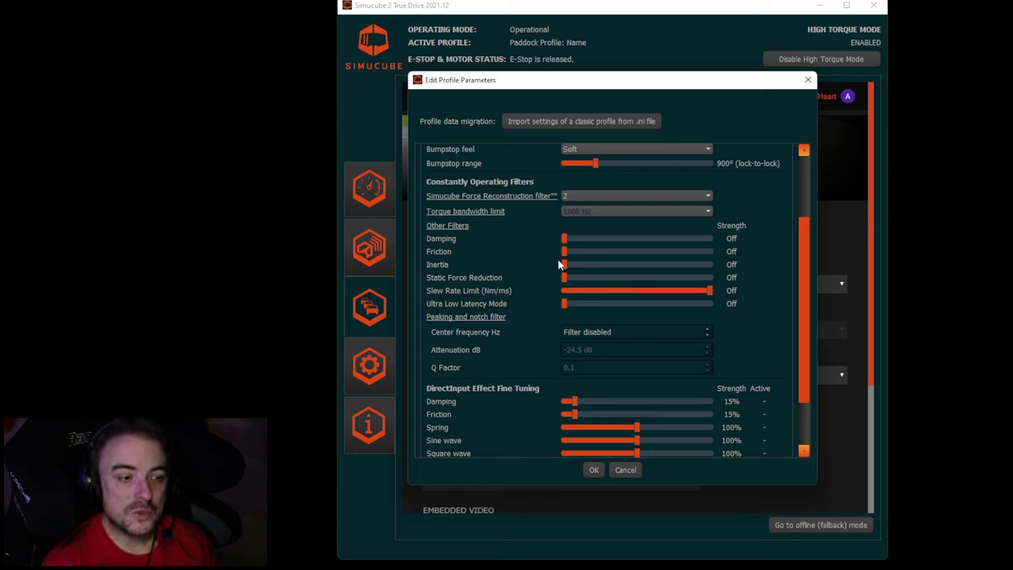
{"action": "left_click", "coordinate": [592, 213]}
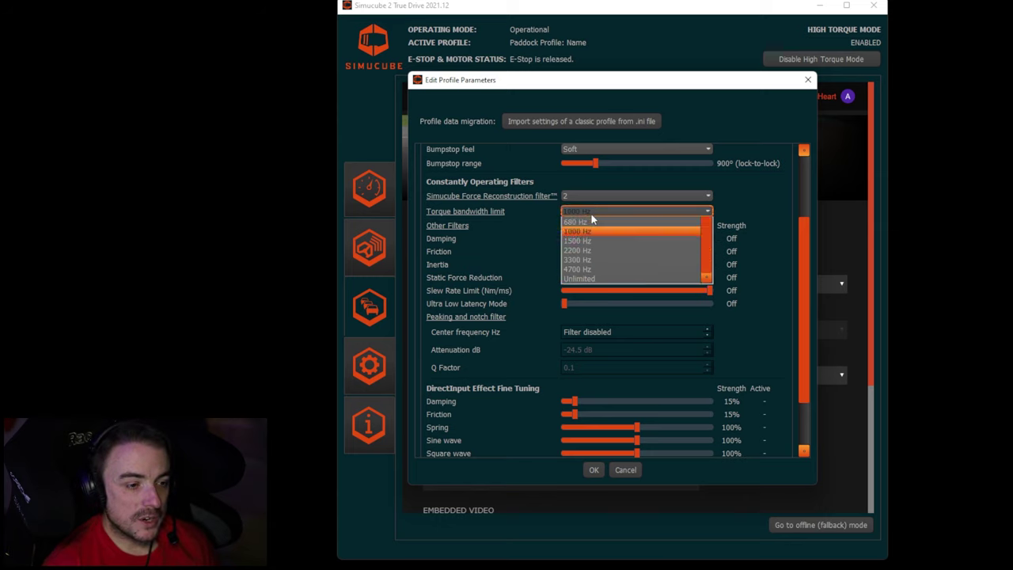
{"action": "left_click", "coordinate": [584, 307]}
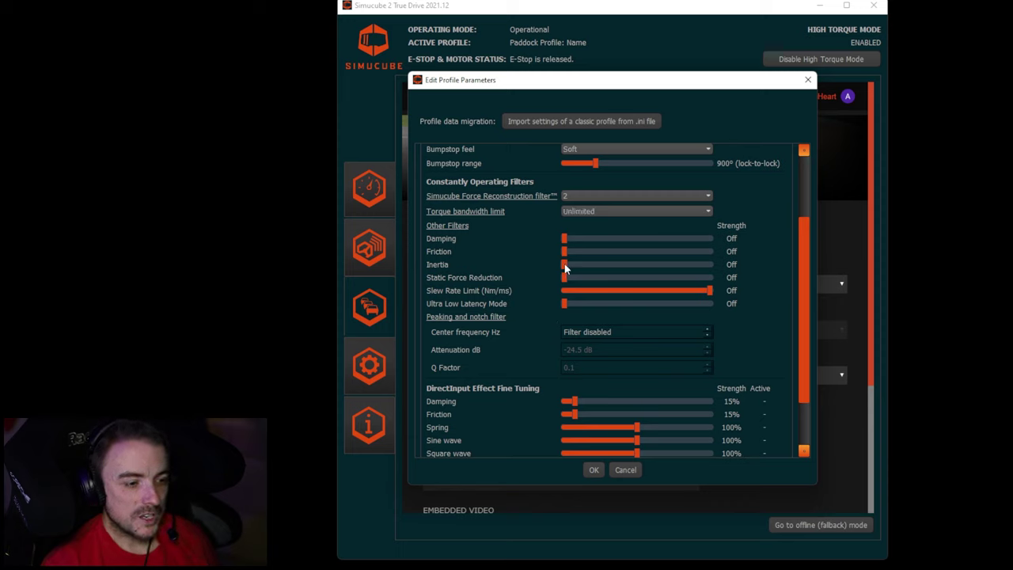
{"action": "left_click_drag", "start_coordinate": [564, 267], "coordinate": [566, 267]}
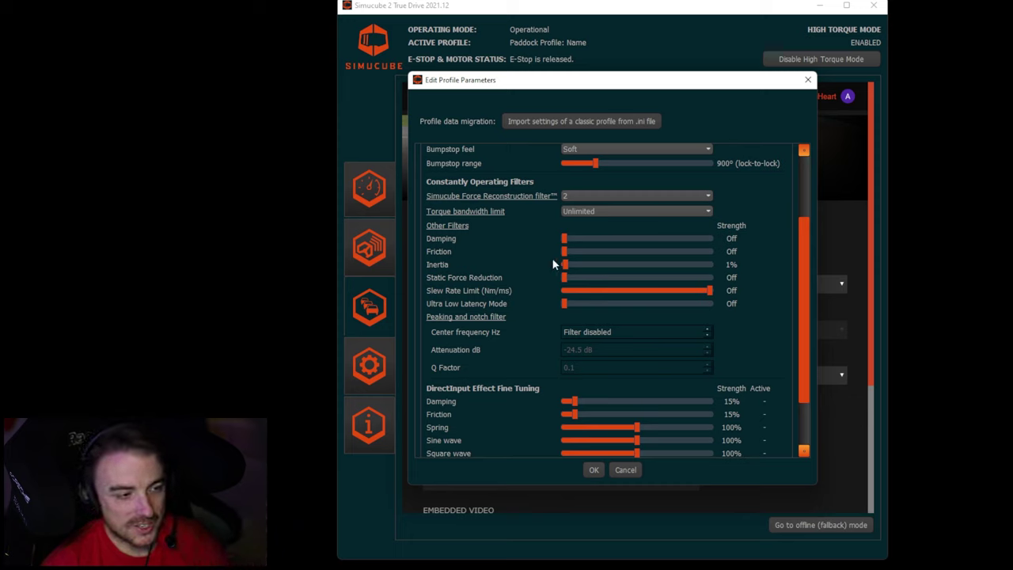
{"action": "left_click_drag", "start_coordinate": [568, 265], "coordinate": [550, 268]}
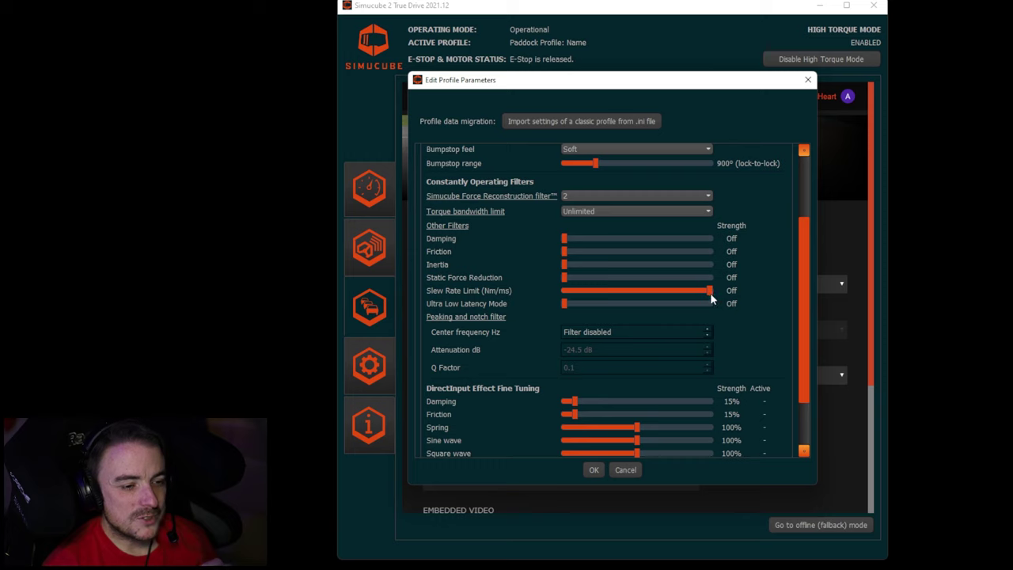
Step: Set the slew rate limit to 0.32 Nm/ms and Ultra Low Latency Mode to 1%
{"action": "left_click_drag", "start_coordinate": [710, 294], "coordinate": [553, 292]}
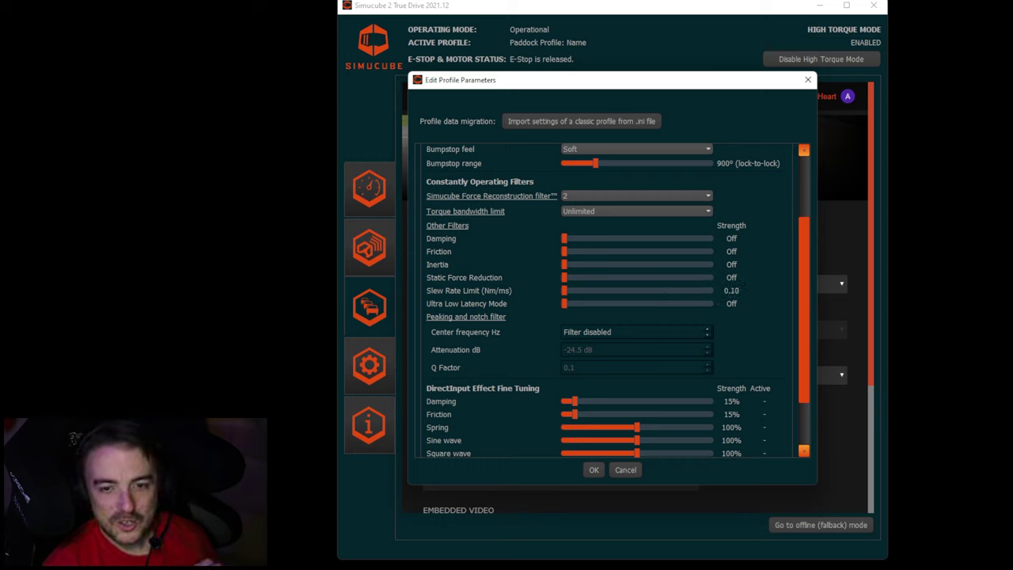
{"action": "left_click_drag", "start_coordinate": [560, 295], "coordinate": [567, 297]}
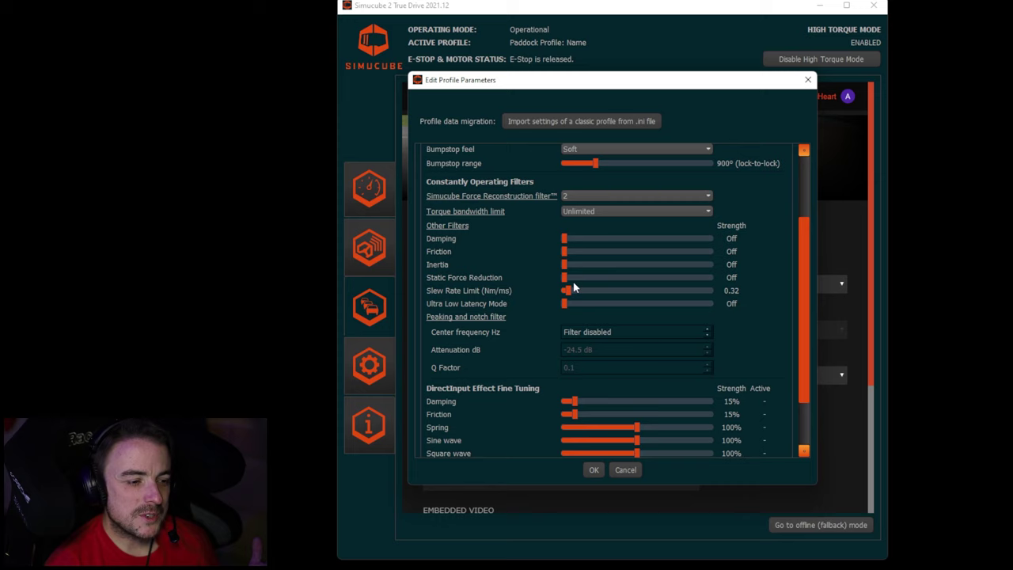
{"action": "left_click_drag", "start_coordinate": [564, 304], "coordinate": [726, 309]}
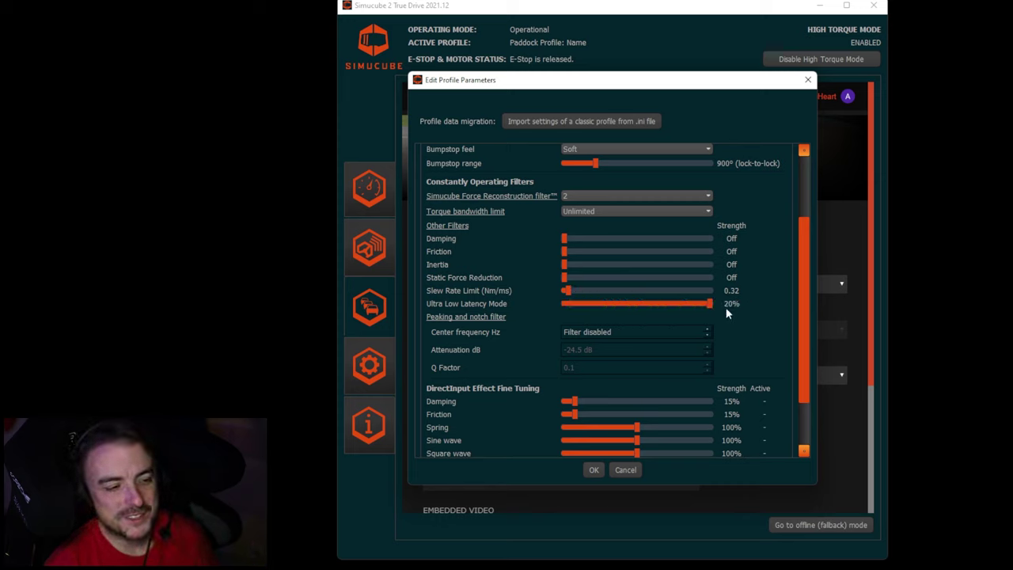
{"action": "left_click_drag", "start_coordinate": [712, 304], "coordinate": [564, 304]}
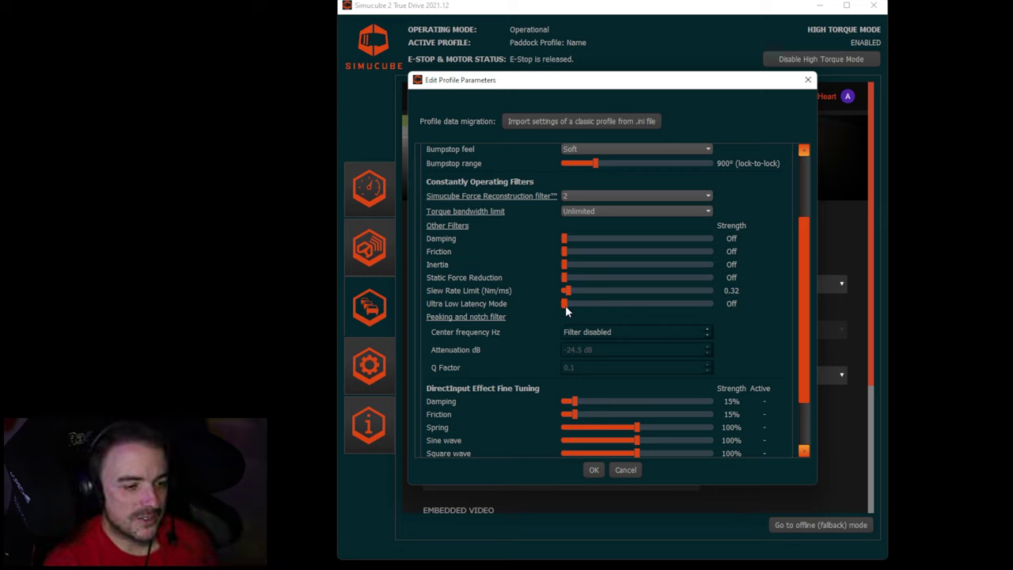
{"action": "left_click_drag", "start_coordinate": [565, 304], "coordinate": [570, 304]}
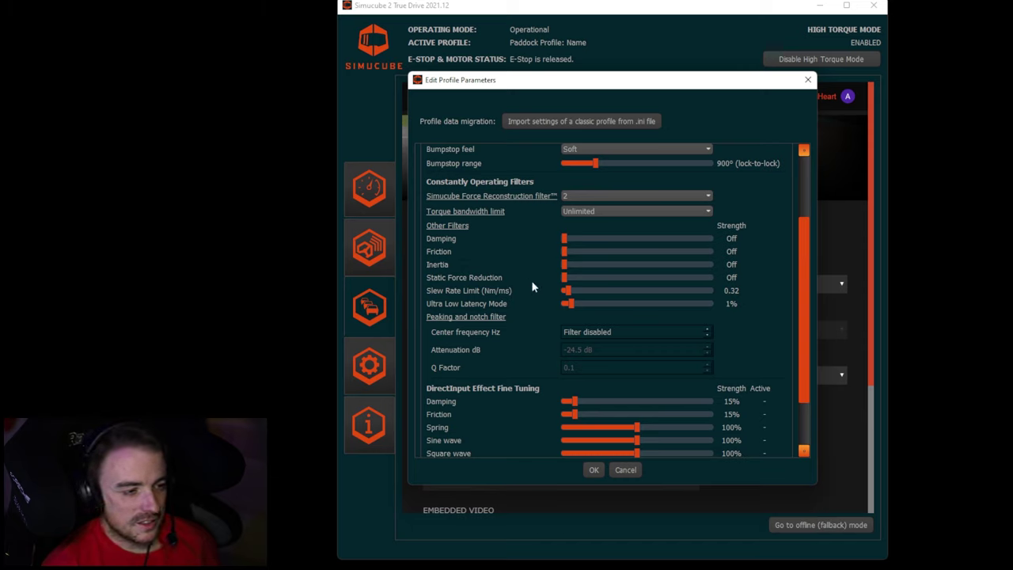
Step: Try 20% DirectInput damping and 8% damping under Other Filters, restoring them to 15% and Off
{"action": "scroll", "coordinate": [510, 356], "scroll_direction": "down", "scroll_amount": 3}
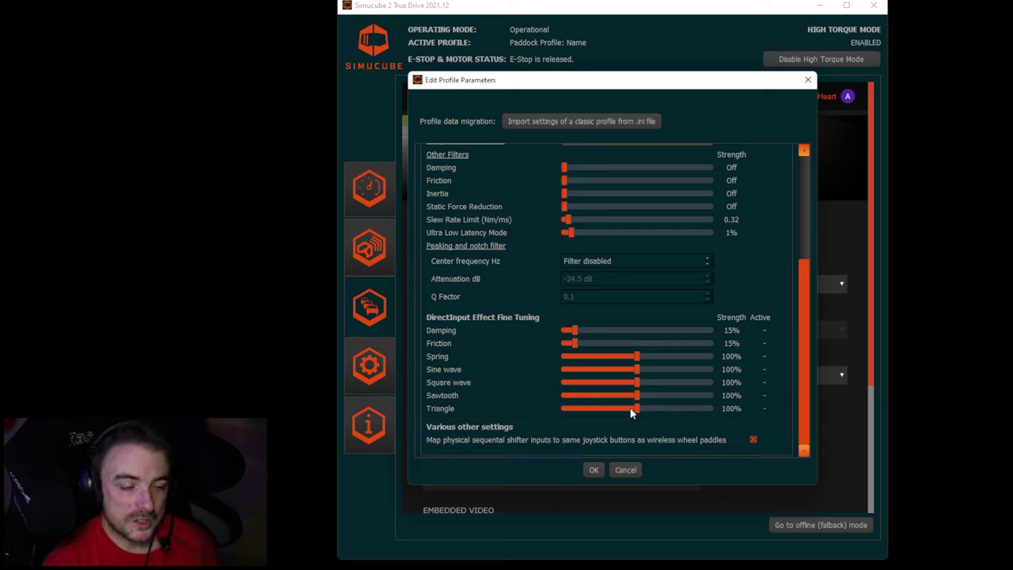
{"action": "scroll", "coordinate": [685, 360], "scroll_direction": "up", "scroll_amount": 3}
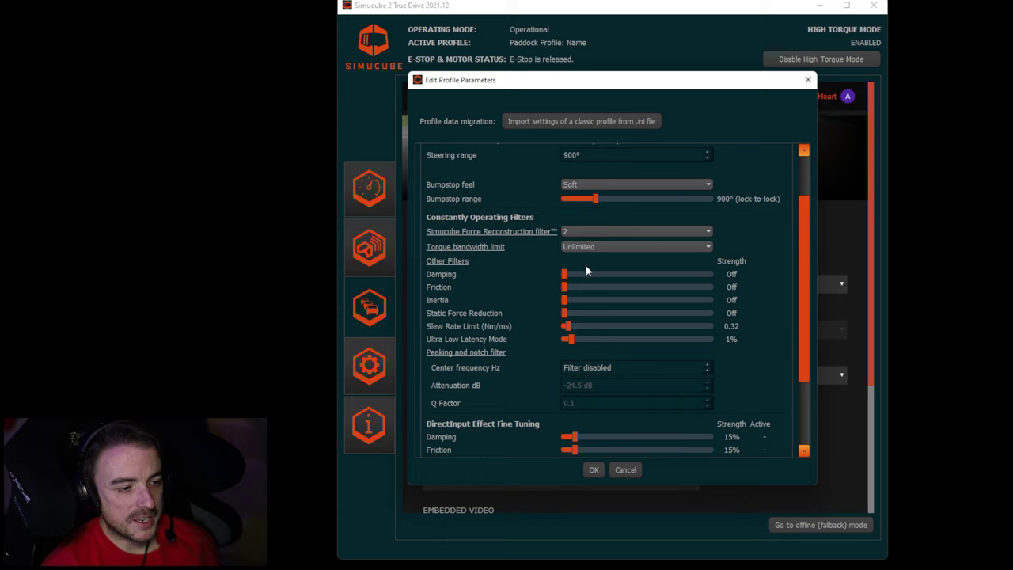
{"action": "scroll", "coordinate": [554, 344], "scroll_direction": "down", "scroll_amount": 3}
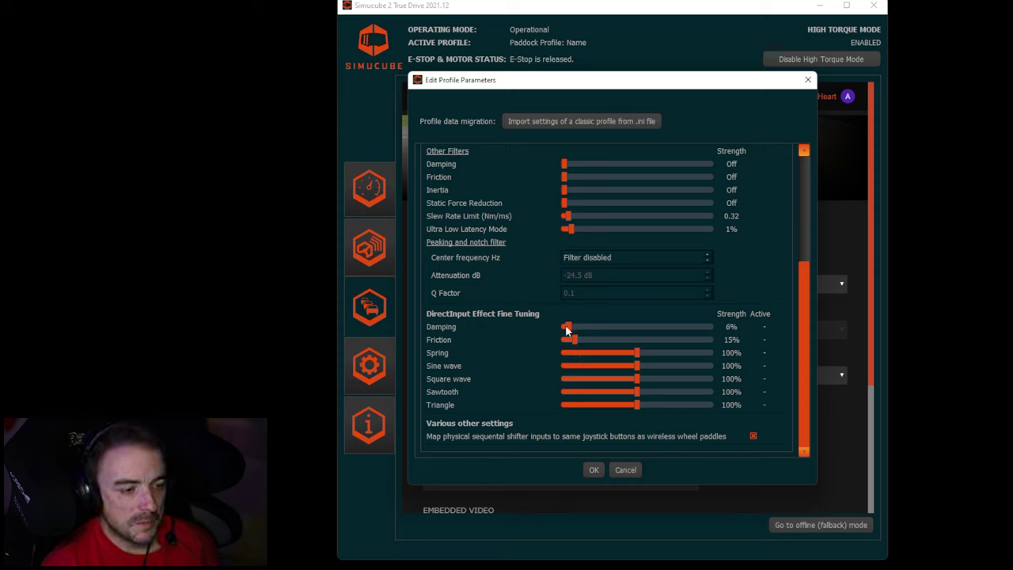
{"action": "scroll", "coordinate": [576, 330], "scroll_direction": "up", "scroll_amount": 3}
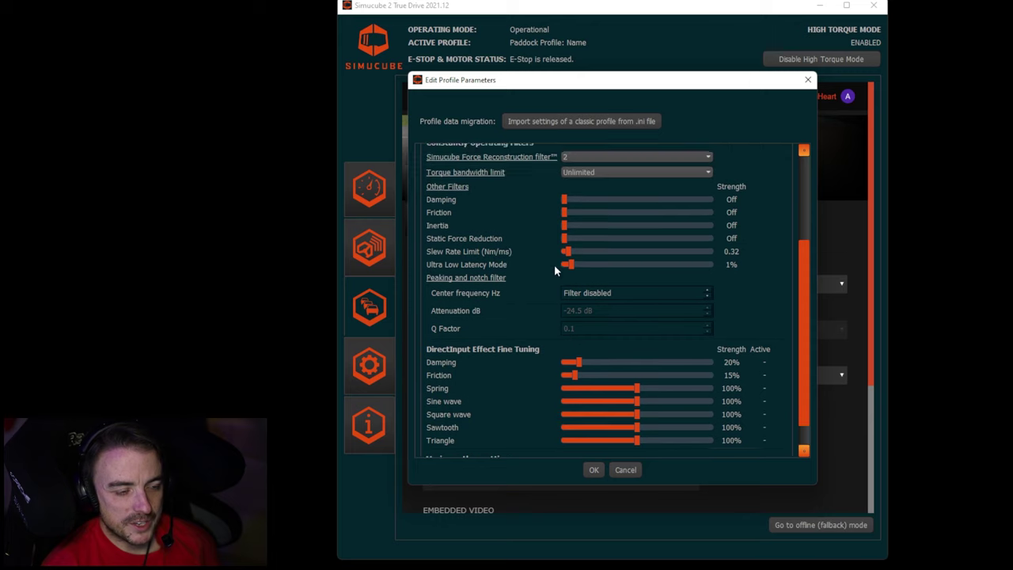
{"action": "left_click_drag", "start_coordinate": [565, 236], "coordinate": [579, 248]}
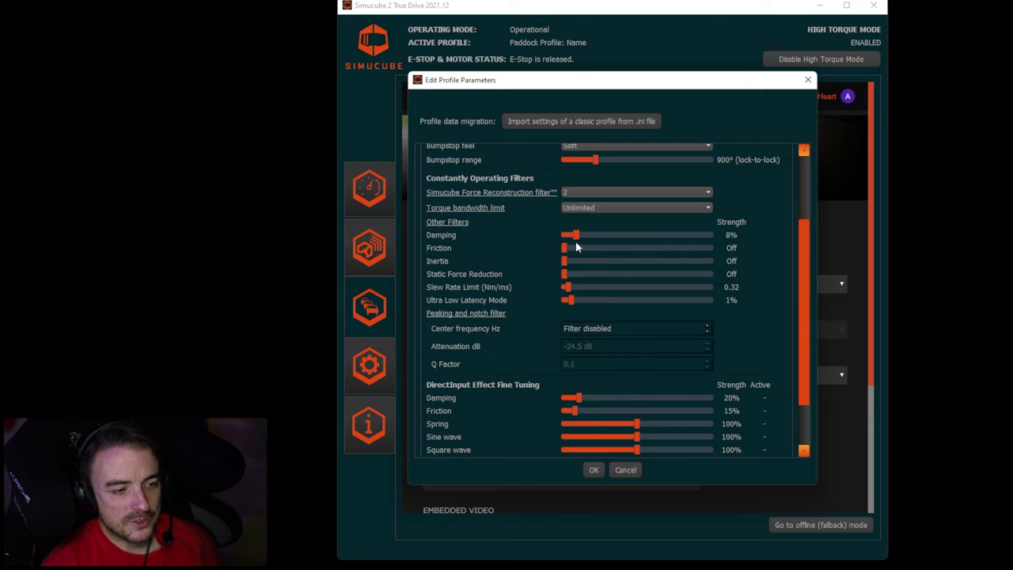
{"action": "left_click_drag", "start_coordinate": [576, 247], "coordinate": [562, 248]}
{"action": "scroll", "coordinate": [510, 295], "scroll_direction": "down", "scroll_amount": 3}
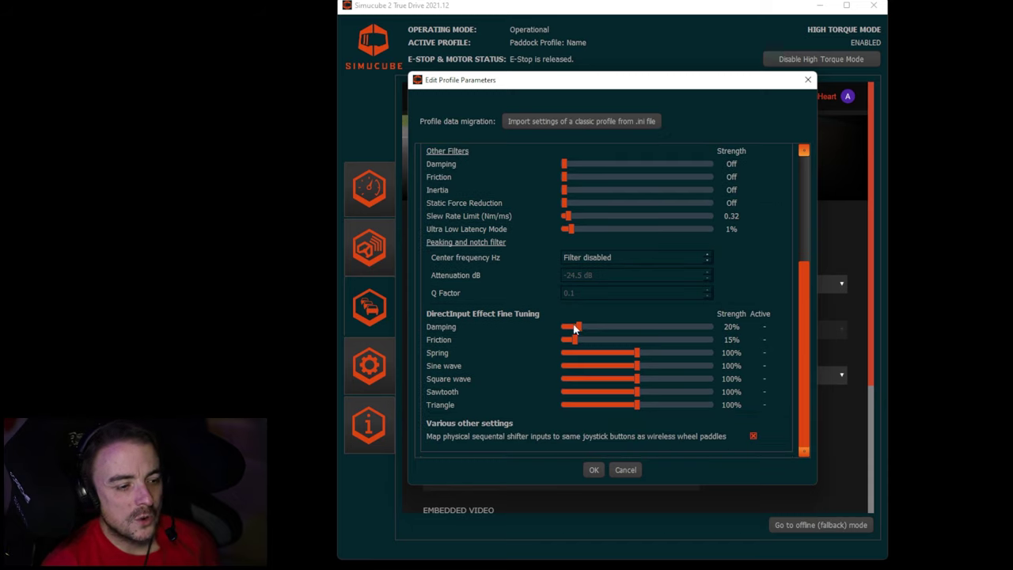
{"action": "left_click_drag", "start_coordinate": [575, 329], "coordinate": [576, 325]}
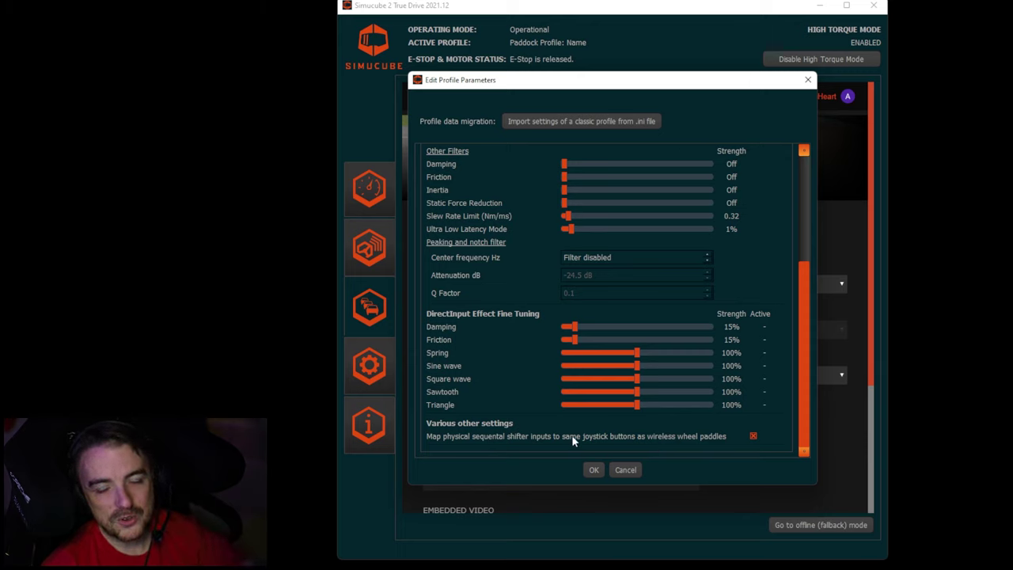
Step: Accept the edited force feedback parameters and save the profile
{"action": "left_click", "coordinate": [591, 472]}
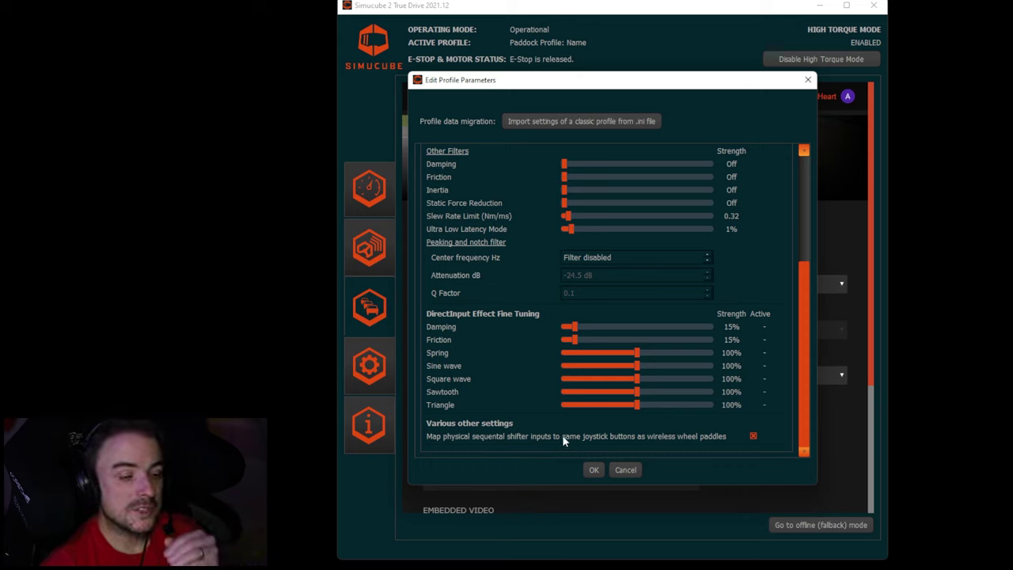
{"action": "left_click", "coordinate": [593, 472]}
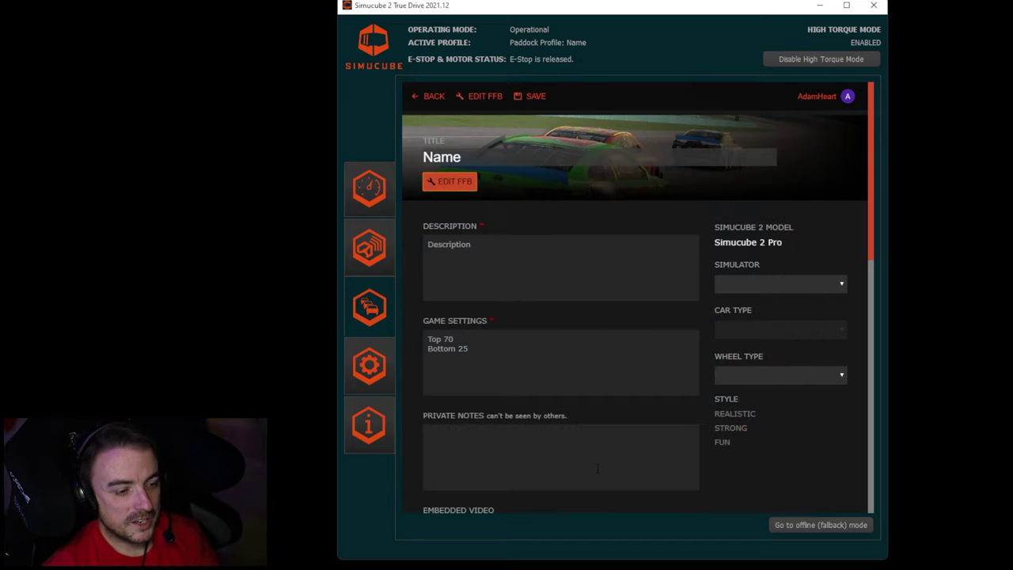
{"action": "left_click", "coordinate": [530, 97]}
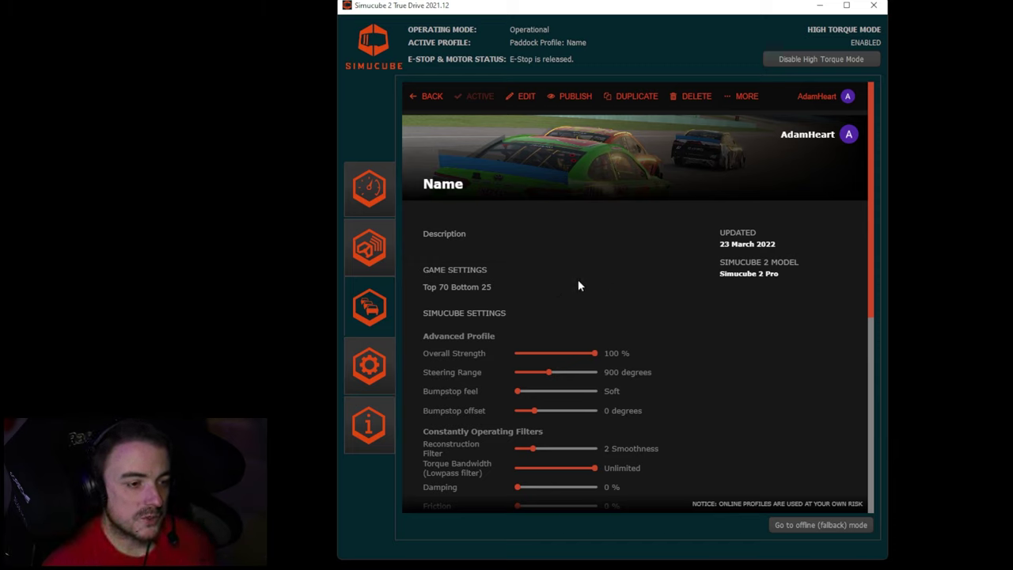
Step: Reopen the saved profile's force feedback parameters and review the filter and DirectInput effect settings
{"action": "left_click", "coordinate": [528, 97]}
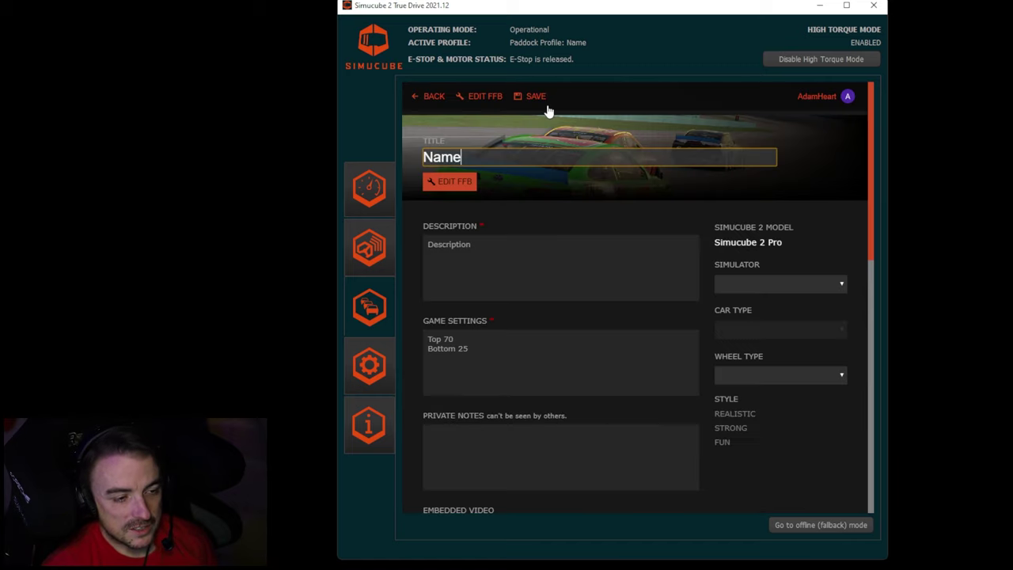
{"action": "left_click", "coordinate": [443, 179]}
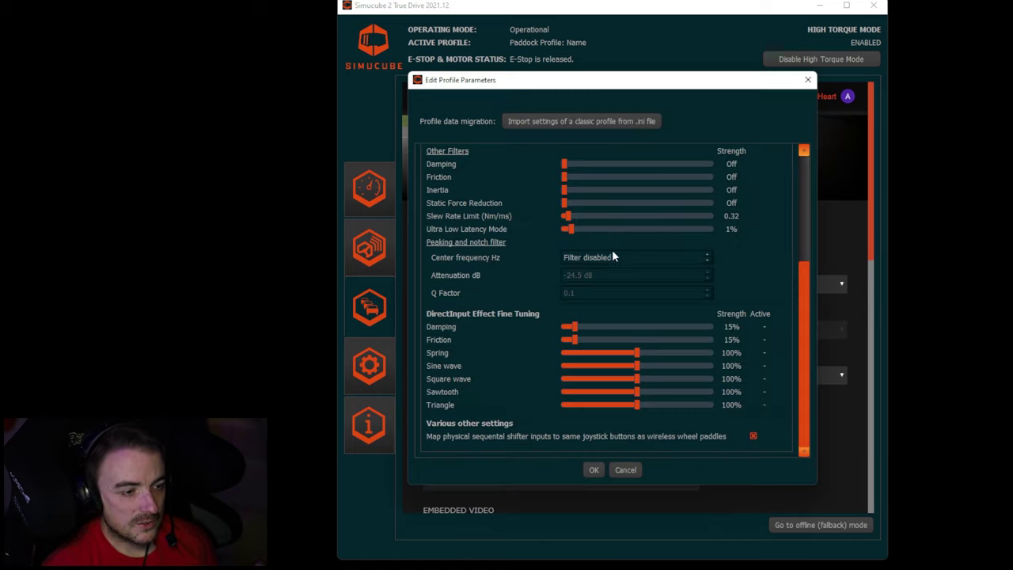
{"action": "scroll", "coordinate": [502, 293], "scroll_direction": "up", "scroll_amount": 2}
{"action": "scroll", "coordinate": [498, 266], "scroll_direction": "down", "scroll_amount": 2}
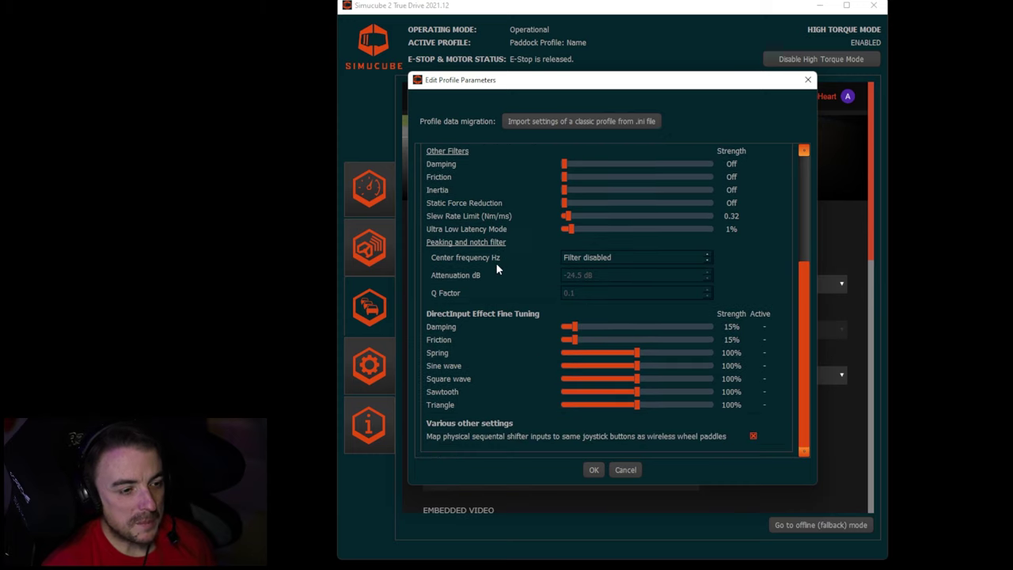
Step: Review the constantly operating filters, close the parameters without saving, and return to the list of own profiles
{"action": "scroll", "coordinate": [512, 266], "scroll_direction": "up", "scroll_amount": 3}
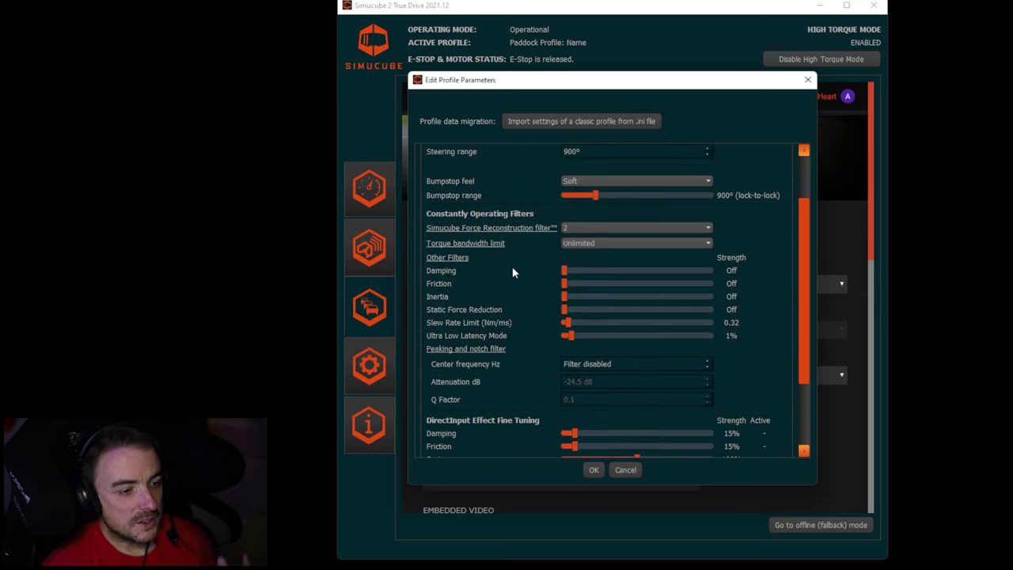
{"action": "left_click", "coordinate": [808, 80]}
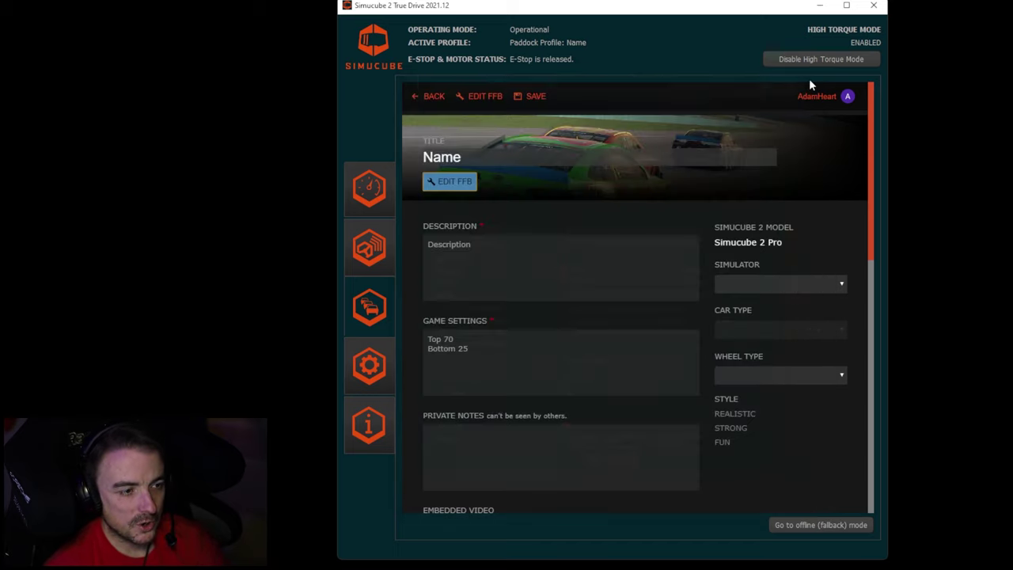
{"action": "left_click", "coordinate": [434, 96]}
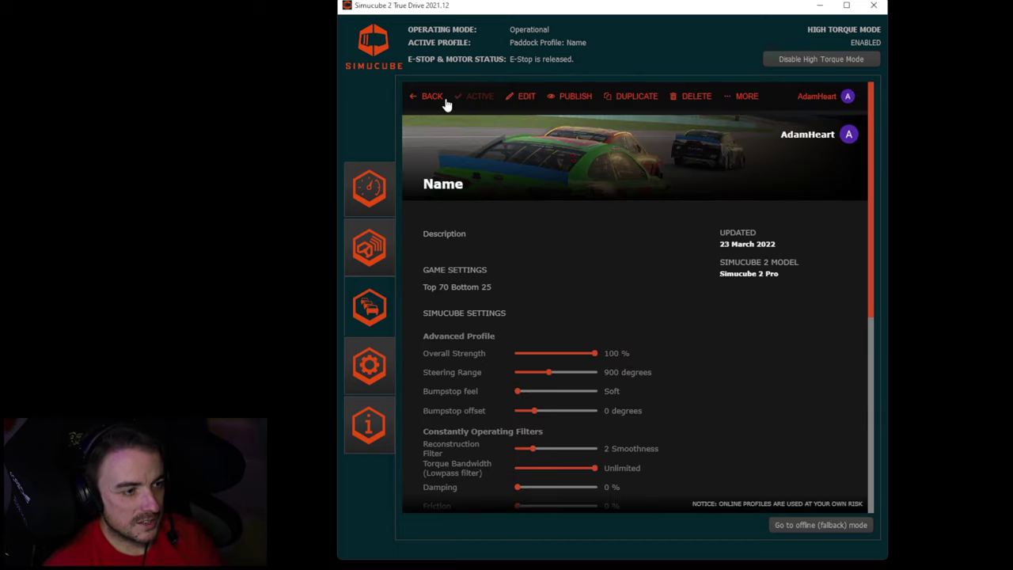
{"action": "left_click", "coordinate": [433, 96]}
Step: Activate the Dan Suzuki iRacing profile and examine its filter, notch filter and DirectInput effect settings
{"action": "scroll", "coordinate": [739, 348], "scroll_direction": "down", "scroll_amount": 2}
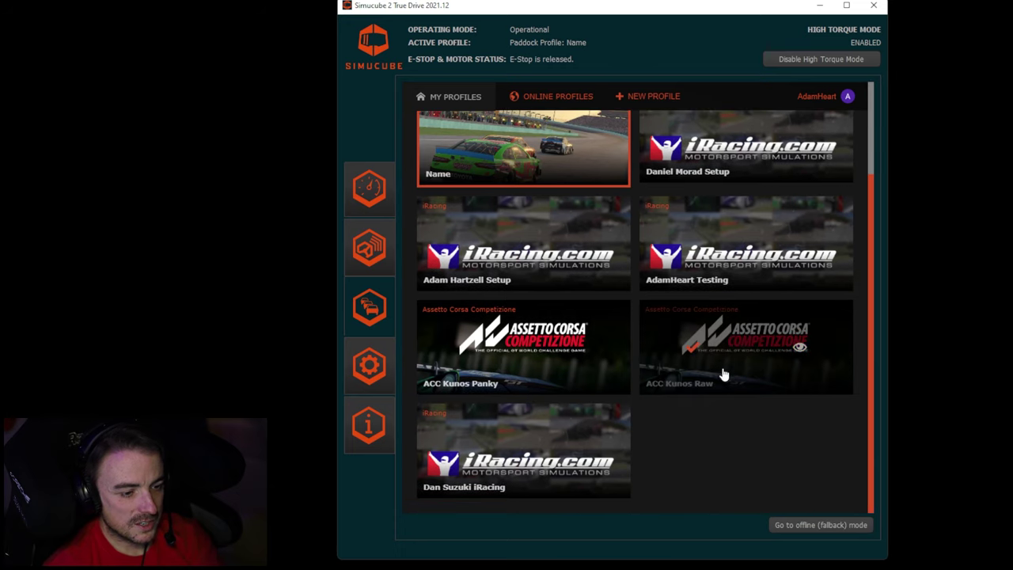
{"action": "left_click", "coordinate": [470, 452]}
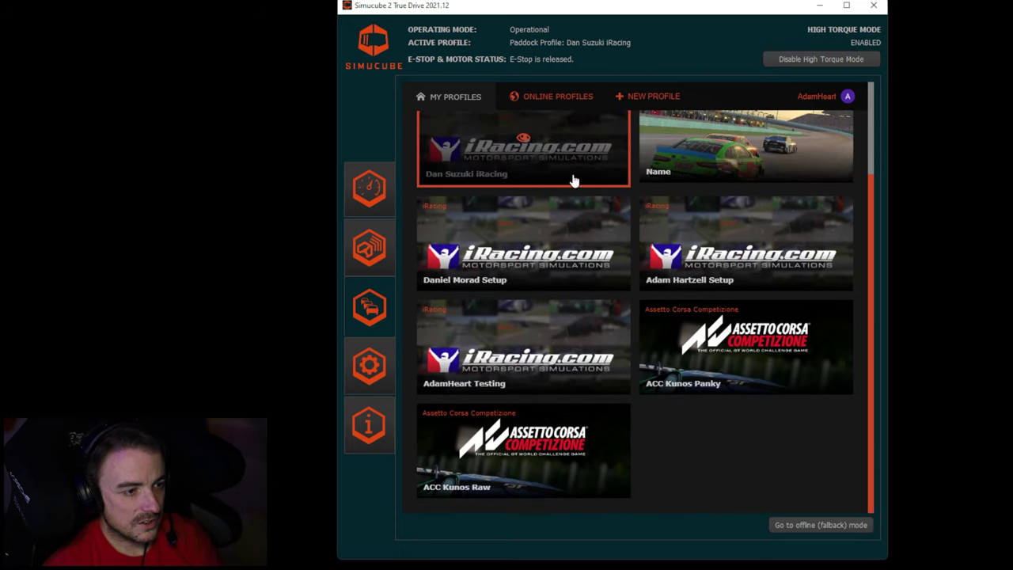
{"action": "scroll", "coordinate": [572, 177], "scroll_direction": "up", "scroll_amount": 2}
{"action": "left_click", "coordinate": [528, 211]}
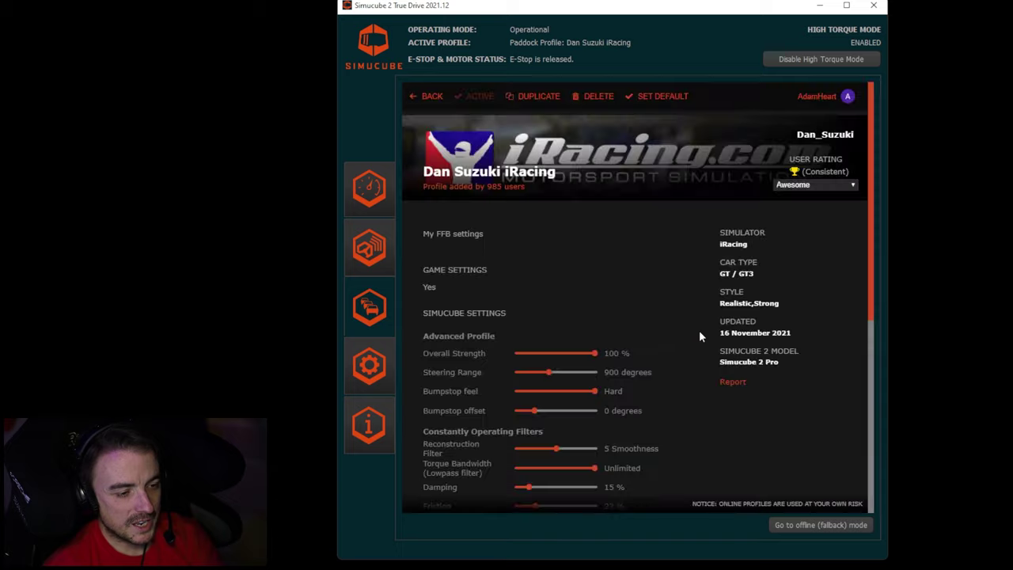
{"action": "scroll", "coordinate": [696, 336], "scroll_direction": "down", "scroll_amount": 2}
{"action": "scroll", "coordinate": [696, 340], "scroll_direction": "down", "scroll_amount": 1}
{"action": "scroll", "coordinate": [696, 341], "scroll_direction": "down", "scroll_amount": 1}
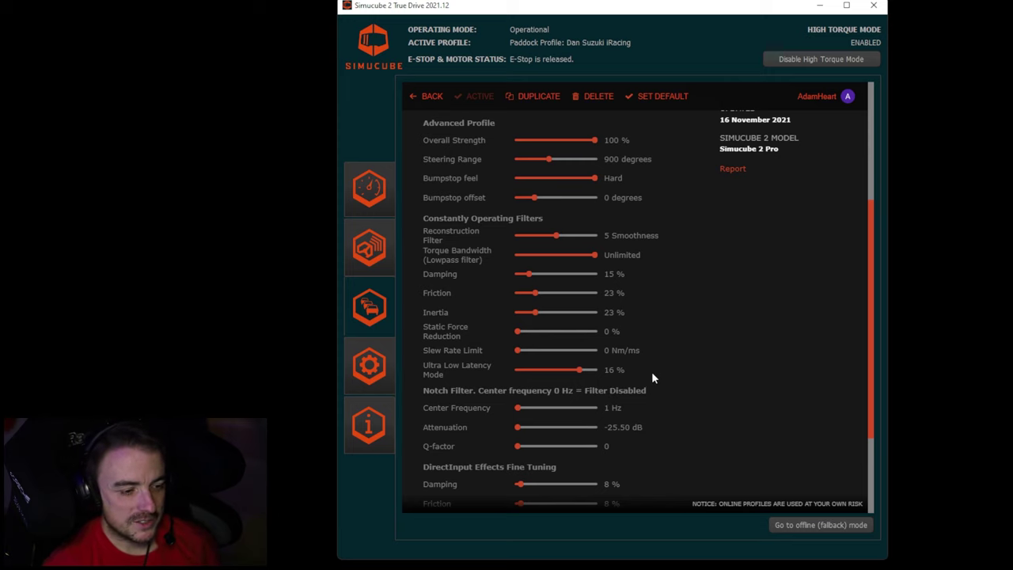
{"action": "scroll", "coordinate": [651, 371], "scroll_direction": "down", "scroll_amount": 2}
{"action": "scroll", "coordinate": [651, 371], "scroll_direction": "up", "scroll_amount": 2}
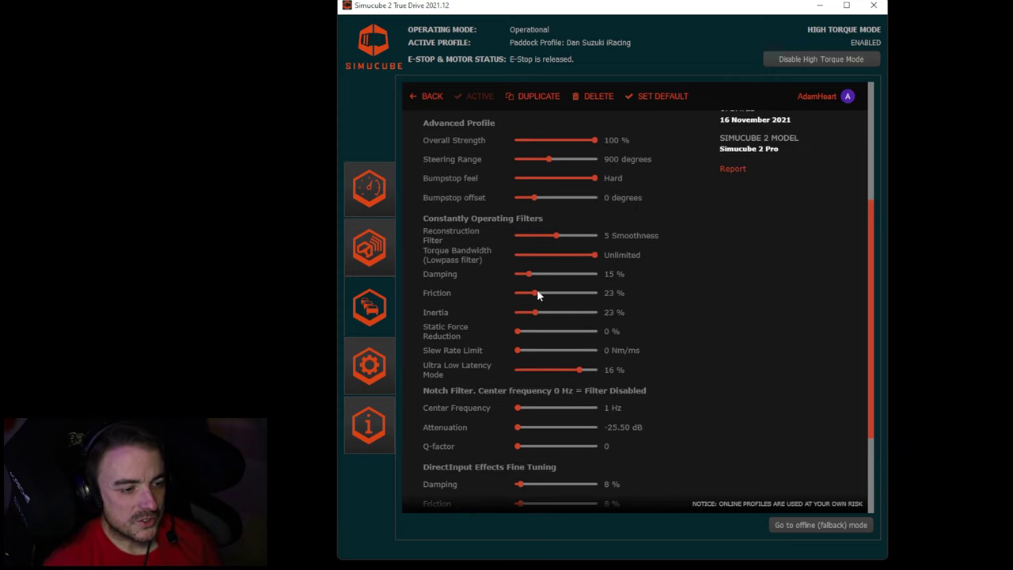
Step: Return to the own profiles, activate Daniel Morad Setup, and examine its filter and DirectInput effect settings
{"action": "left_click", "coordinate": [427, 98]}
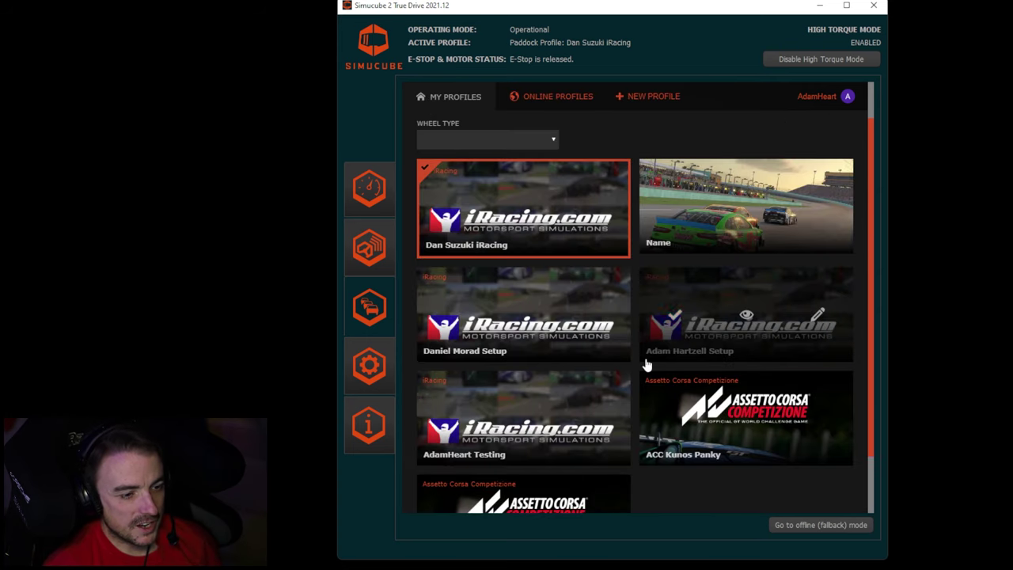
{"action": "left_click", "coordinate": [505, 306]}
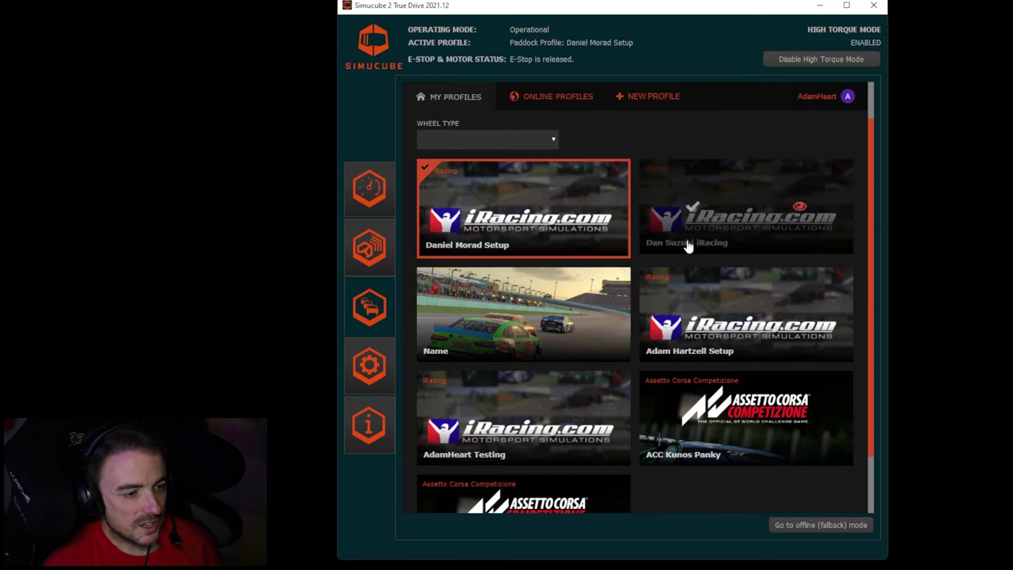
{"action": "left_click", "coordinate": [514, 210]}
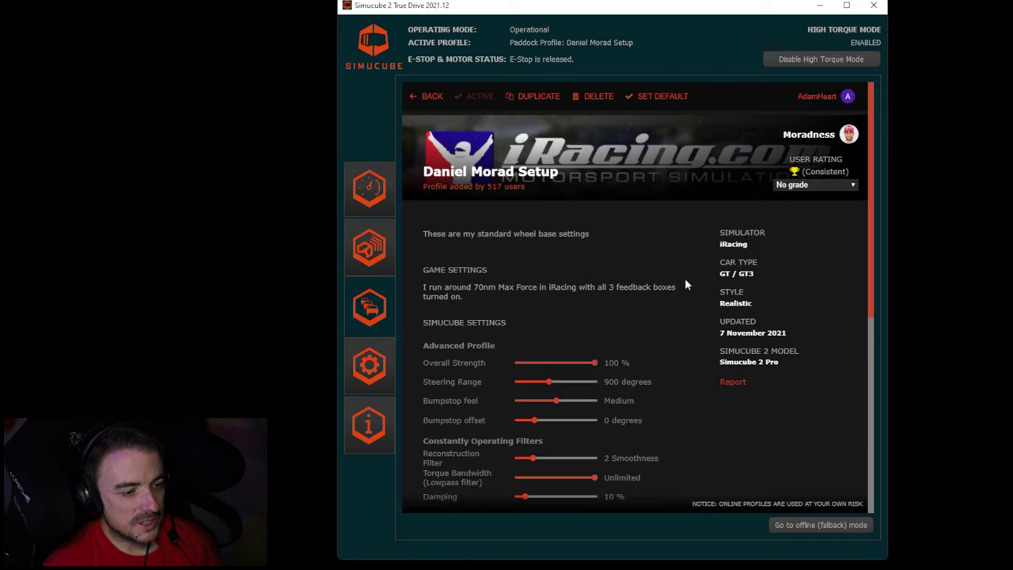
{"action": "scroll", "coordinate": [673, 293], "scroll_direction": "down", "scroll_amount": 3}
{"action": "scroll", "coordinate": [648, 307], "scroll_direction": "down", "scroll_amount": 2}
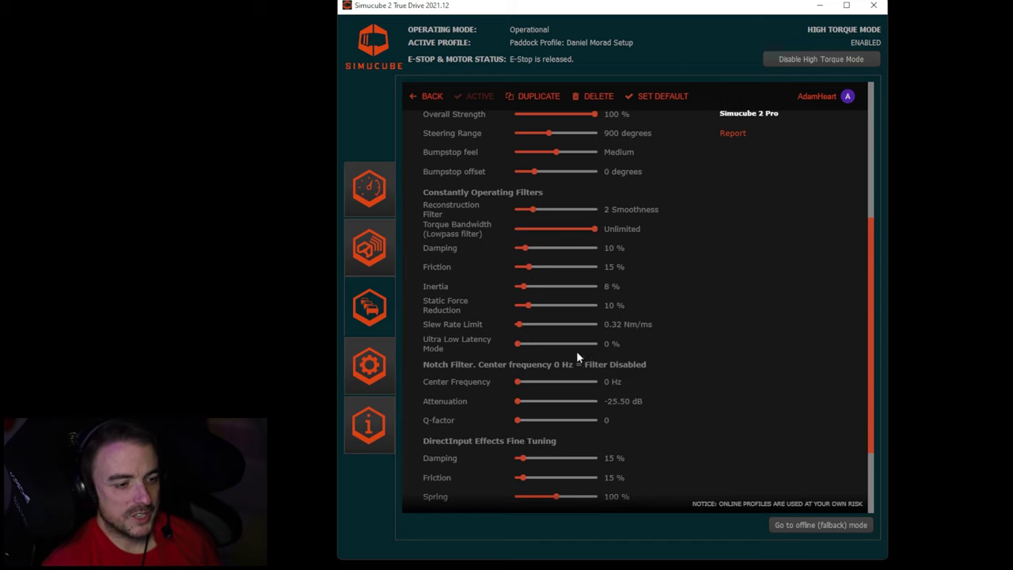
{"action": "scroll", "coordinate": [533, 379], "scroll_direction": "down", "scroll_amount": 1}
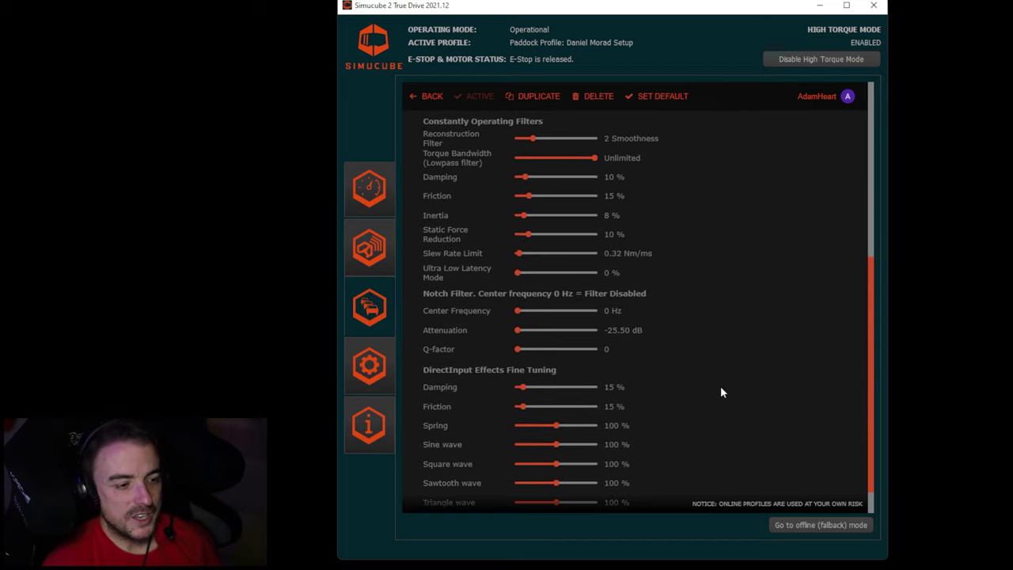
{"action": "scroll", "coordinate": [679, 219], "scroll_direction": "up", "scroll_amount": 1}
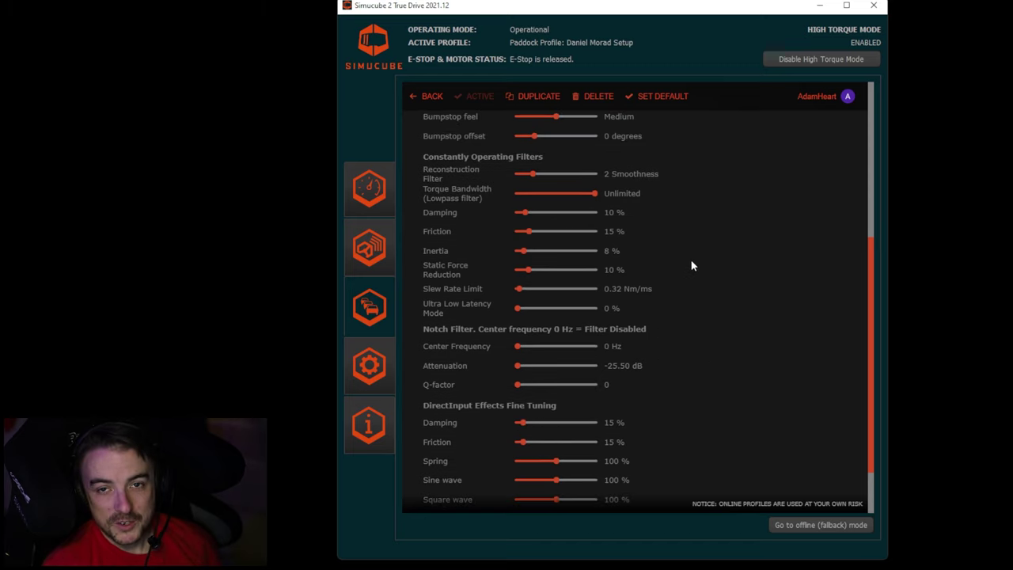
{"action": "scroll", "coordinate": [685, 281], "scroll_direction": "up", "scroll_amount": 3}
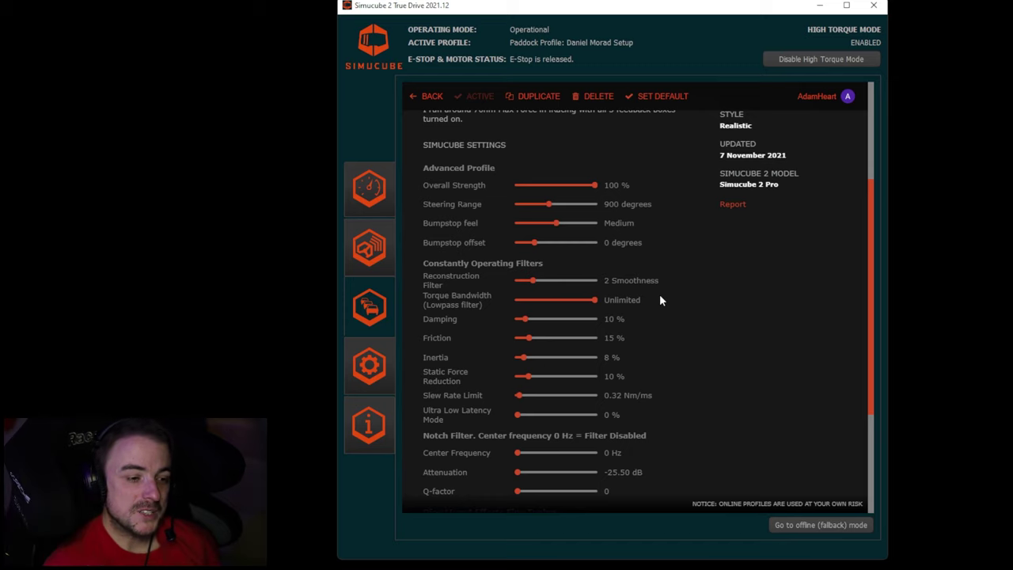